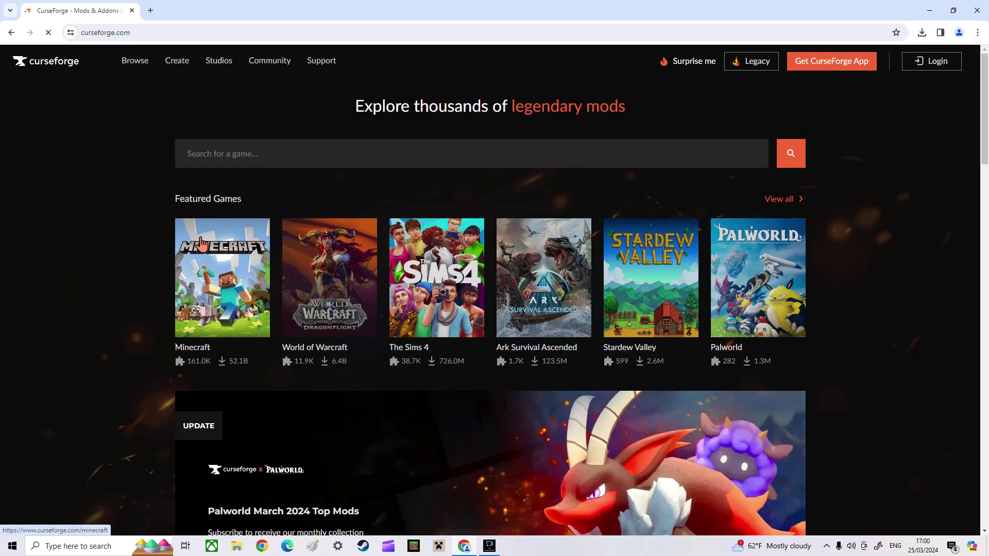
Step: Bring up the CurseForge app Windows download page with its Overwolf and standalone options
{"action": "left_click", "coordinate": [803, 65]}
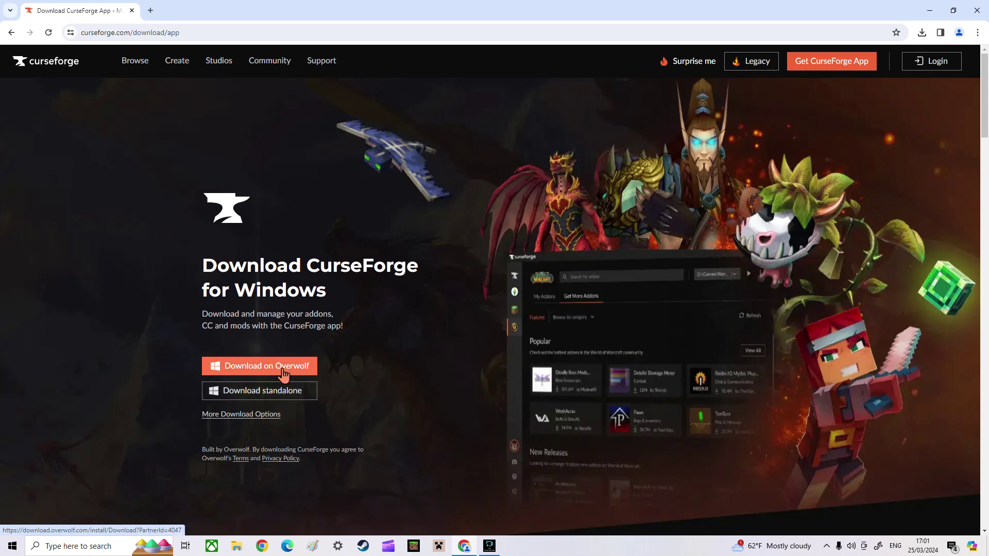
{"action": "mouse_move", "coordinate": [321, 61]}
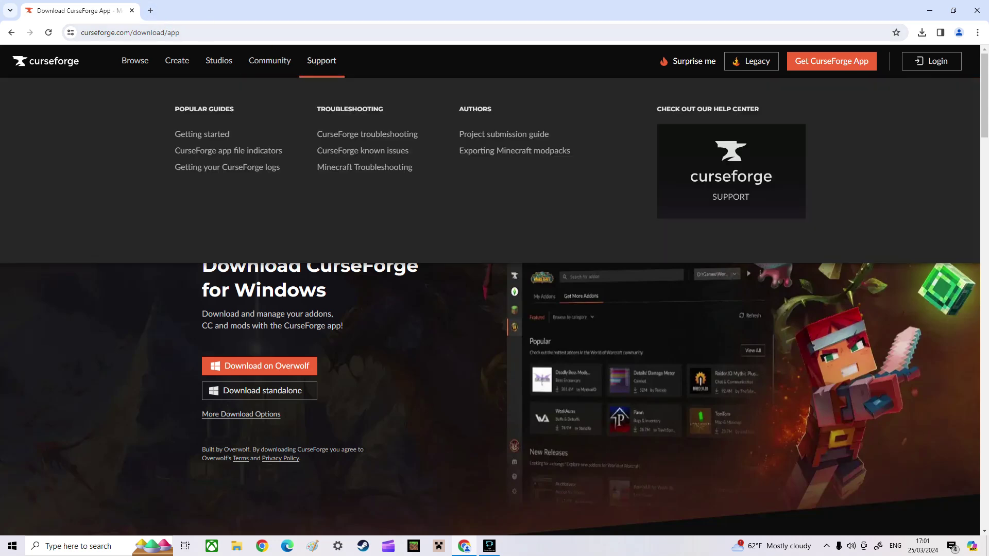
{"action": "mouse_move", "coordinate": [139, 65]}
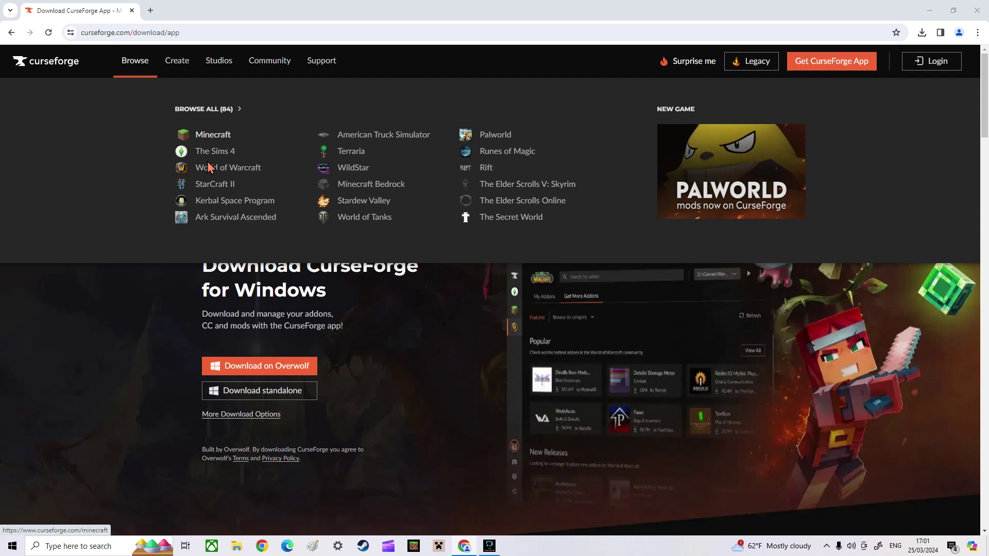
Step: Search Minecraft mods for 'Controllable' and open the Controllable (Forge) result
{"action": "left_click", "coordinate": [199, 137]}
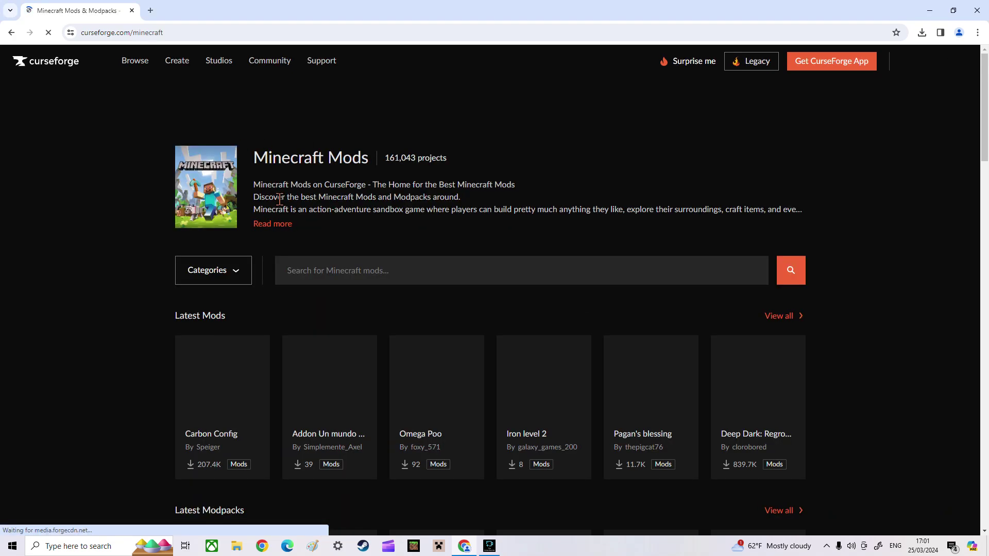
{"action": "left_click", "coordinate": [379, 272]}
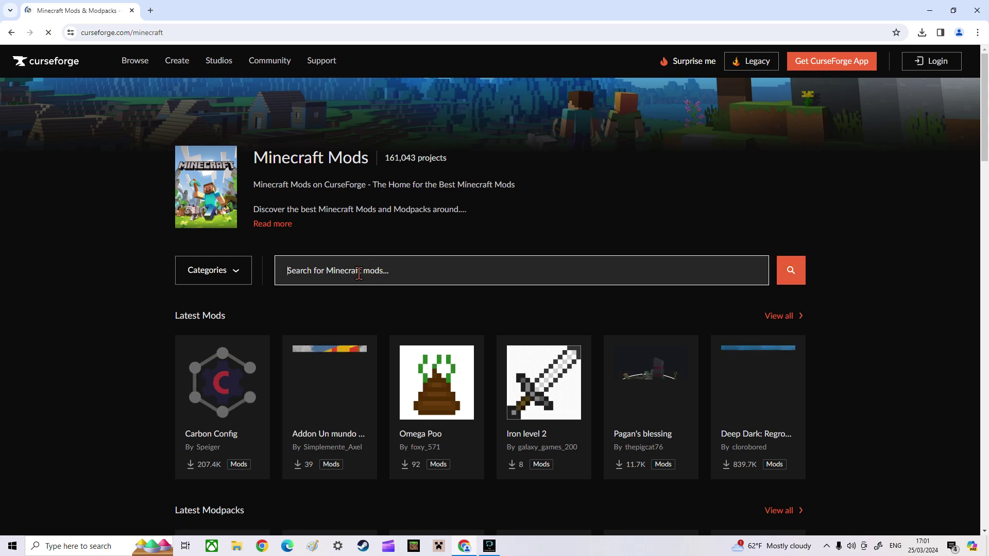
{"action": "type", "text": "Controllable"}
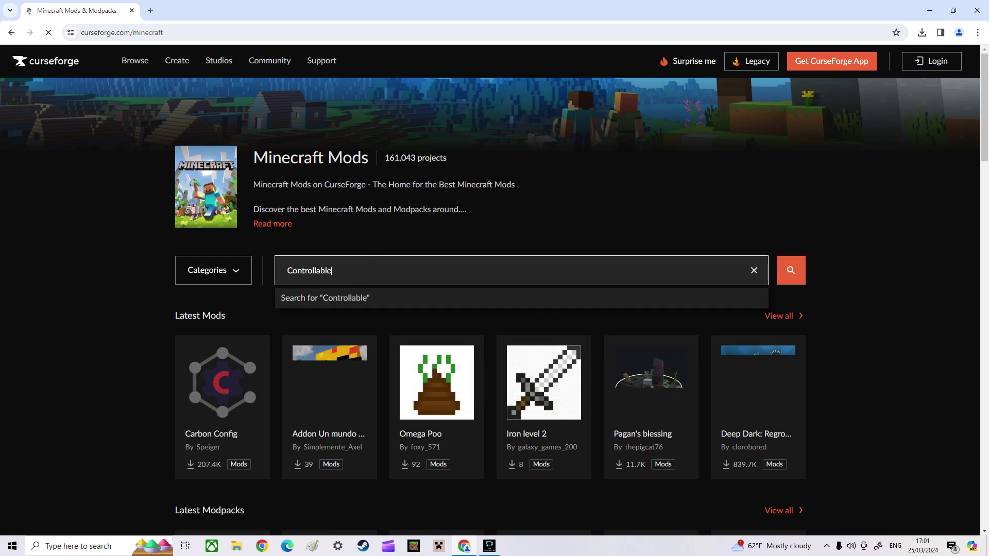
{"action": "key", "text": "Return"}
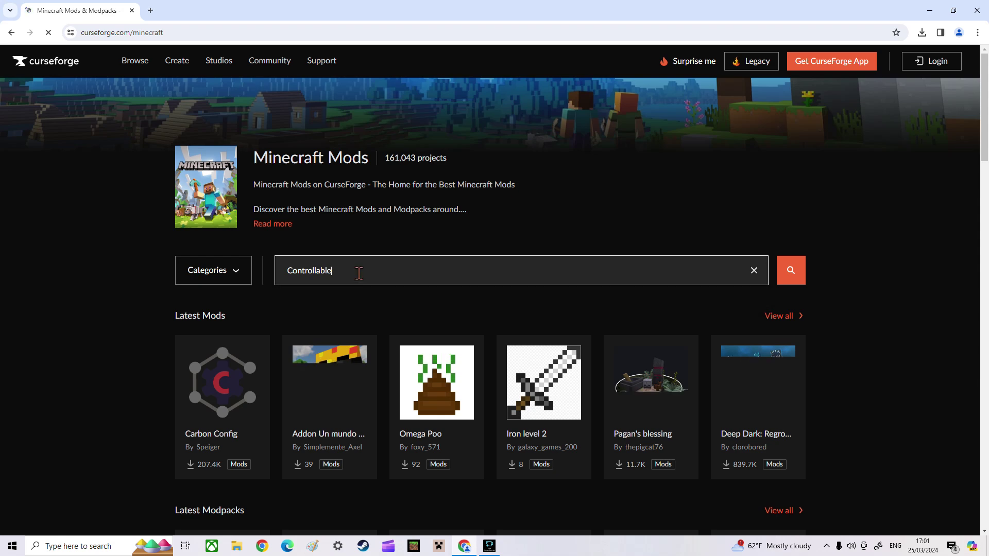
{"action": "mouse_move", "coordinate": [369, 349]}
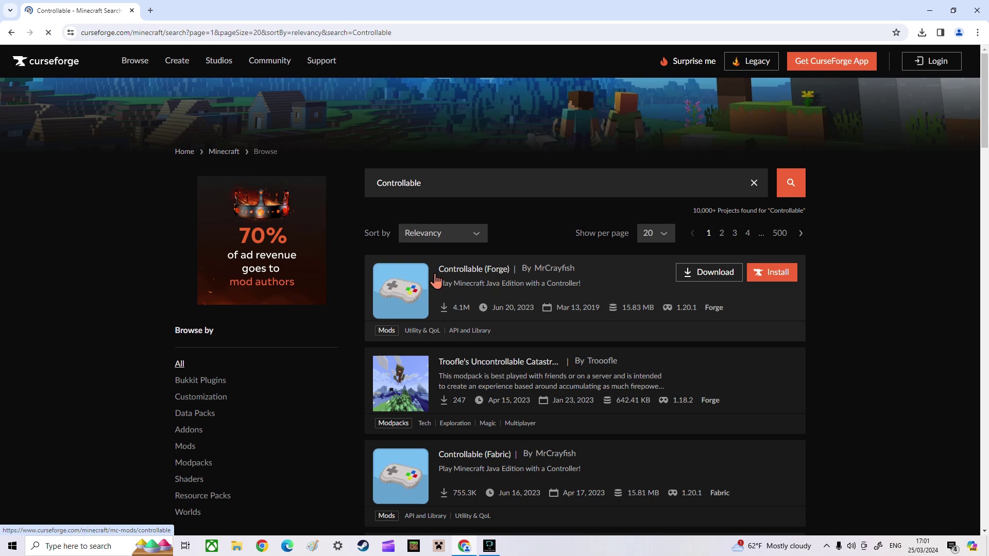
{"action": "left_click", "coordinate": [405, 284]}
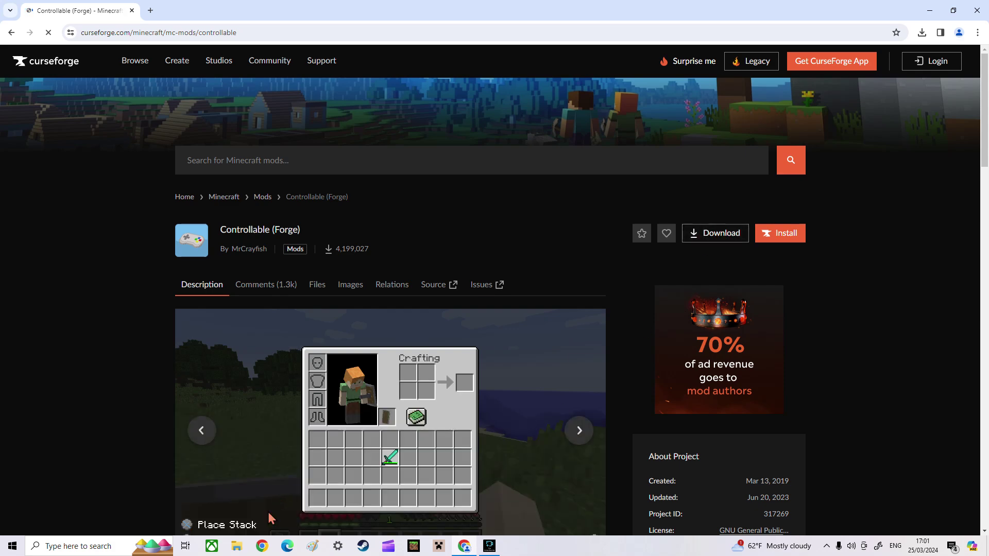
Step: Install Controllable (Forge) through the CurseForge desktop app and maximize the app window
{"action": "left_click", "coordinate": [773, 234]}
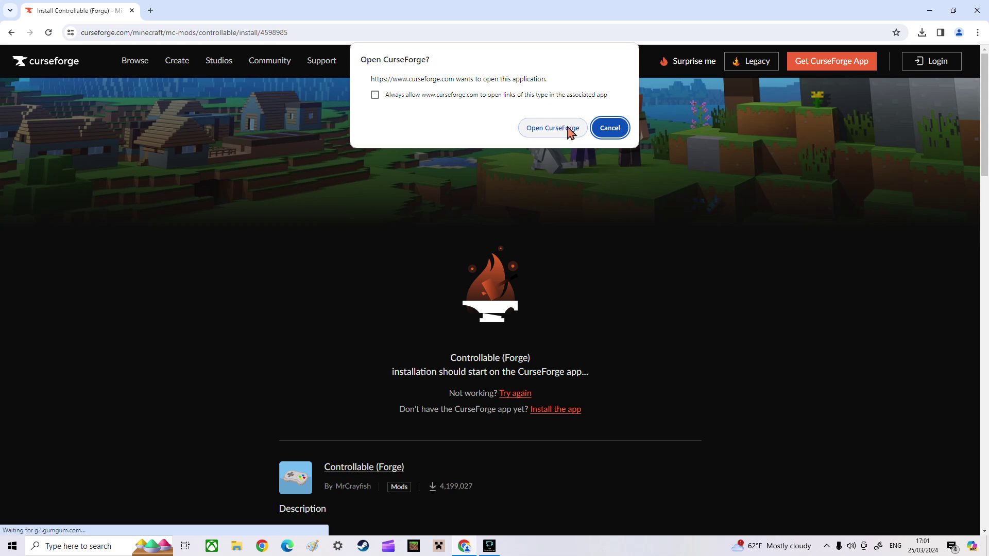
{"action": "left_click", "coordinate": [570, 130]}
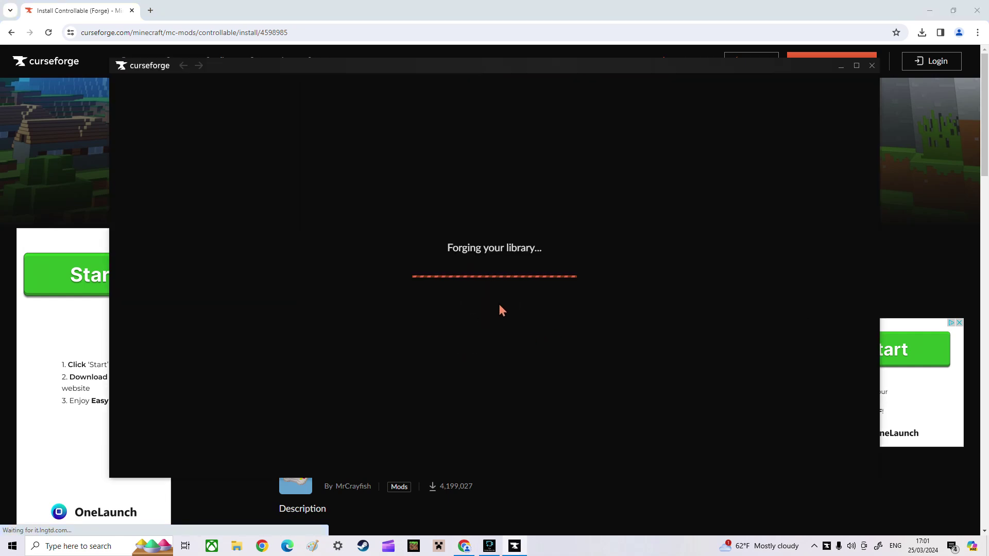
{"action": "left_click", "coordinate": [856, 66]}
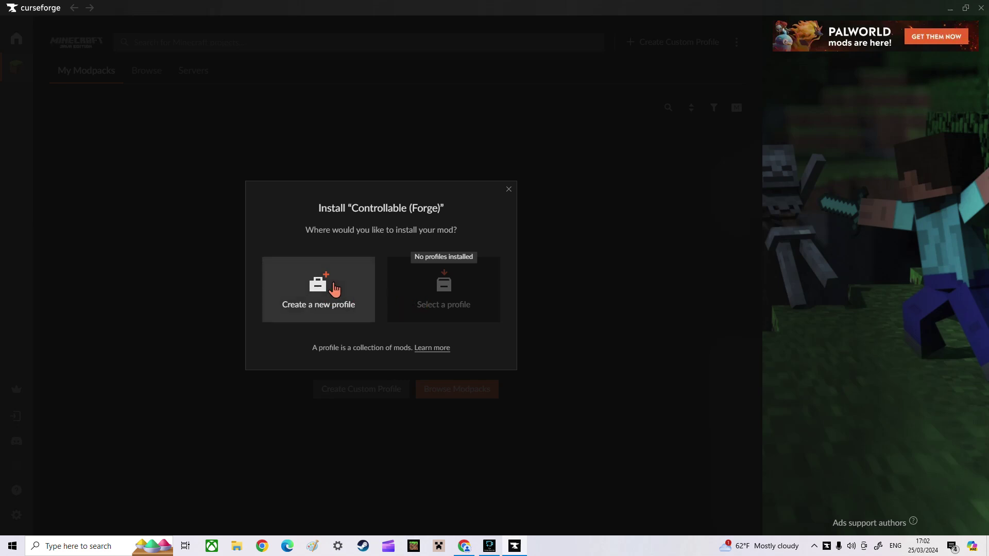
Step: Create a profile named 'Controllable' using Minecraft 1.20.1 with Forge 47.2.0
{"action": "left_click", "coordinate": [320, 295]}
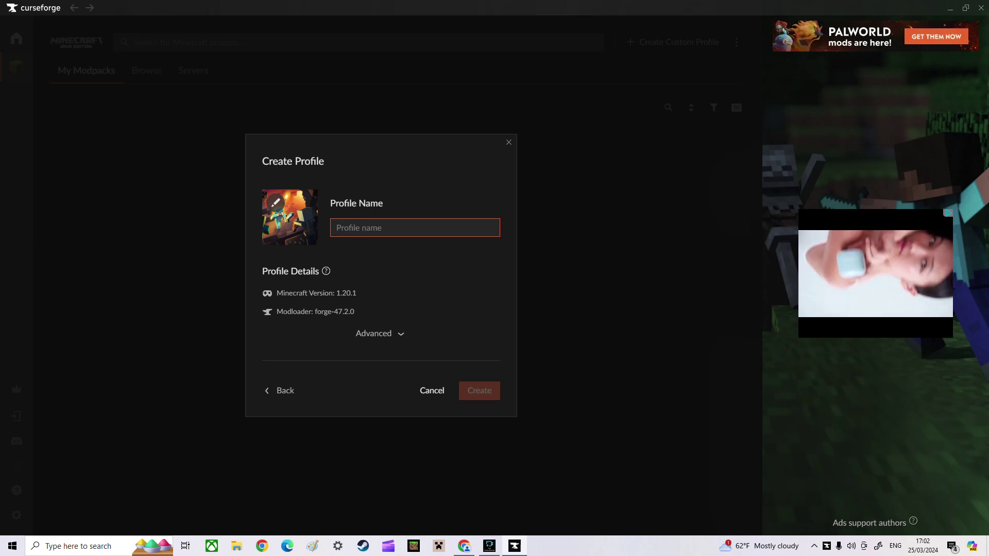
{"action": "type", "text": "Controll"}
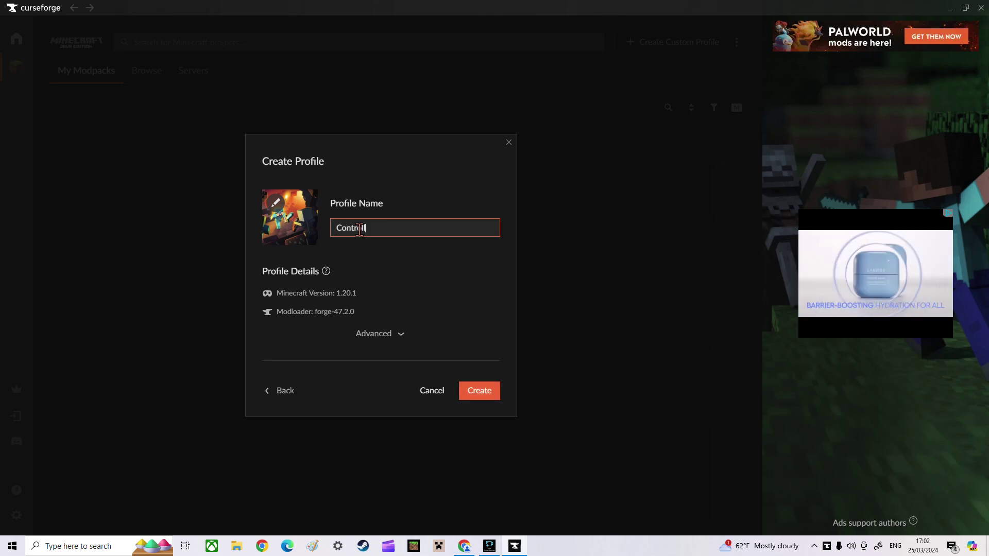
{"action": "type", "text": "able"}
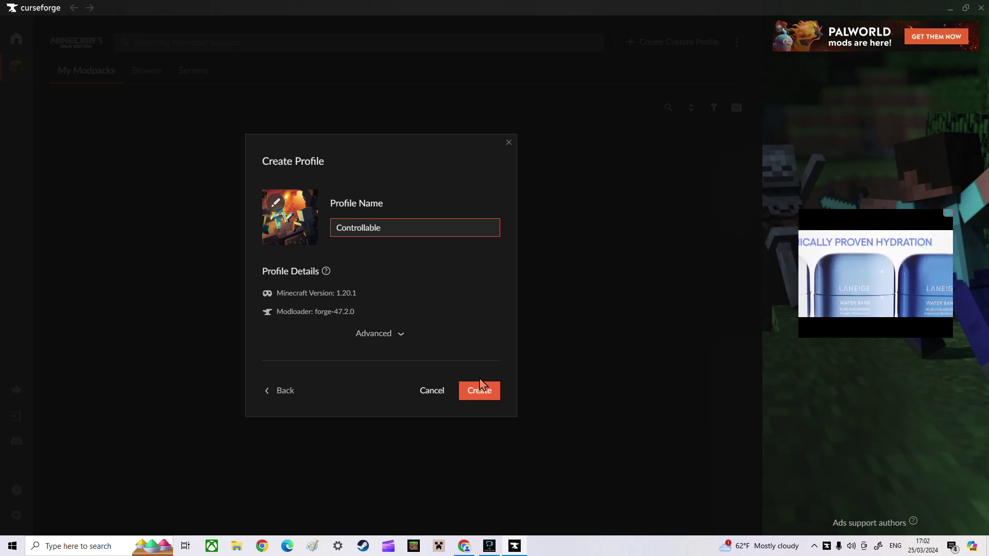
{"action": "left_click", "coordinate": [489, 401]}
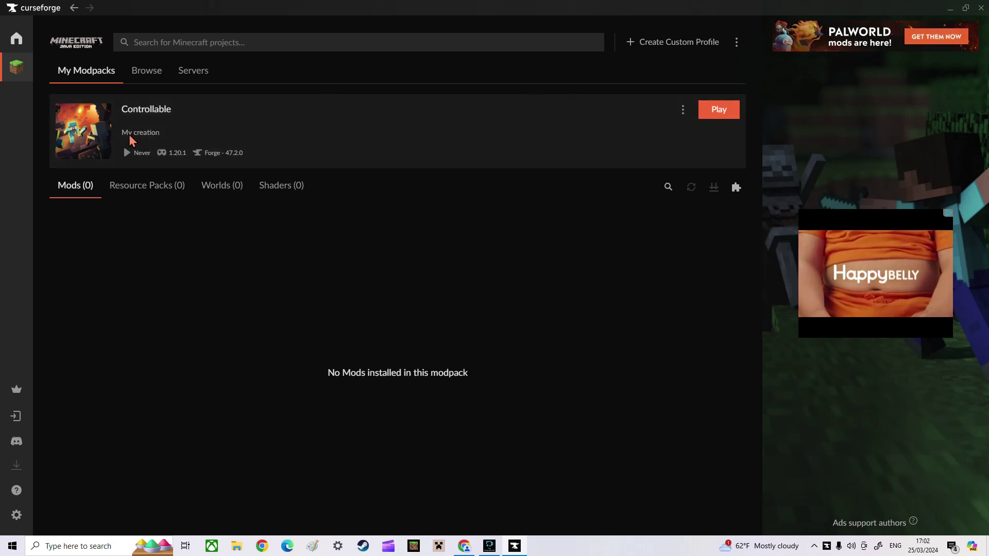
Step: Play the Controllable profile, terminating the already-running Minecraft instance when prompted
{"action": "left_click", "coordinate": [713, 111]}
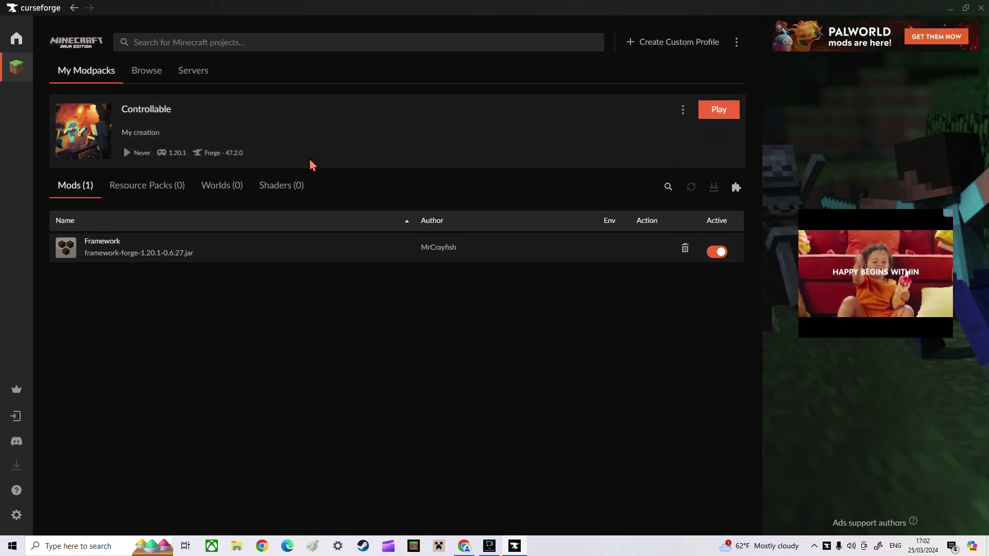
{"action": "left_click", "coordinate": [712, 113]}
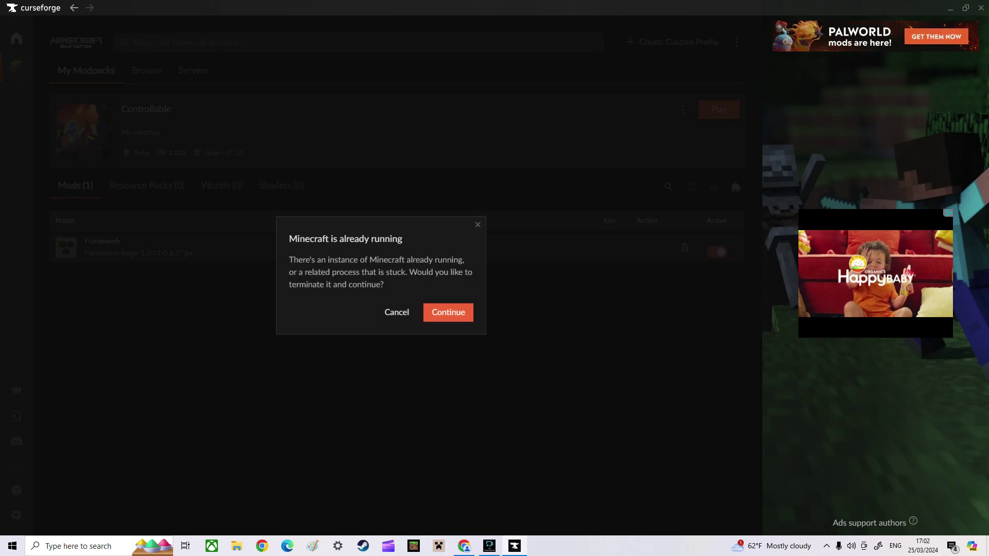
{"action": "left_click", "coordinate": [449, 313]}
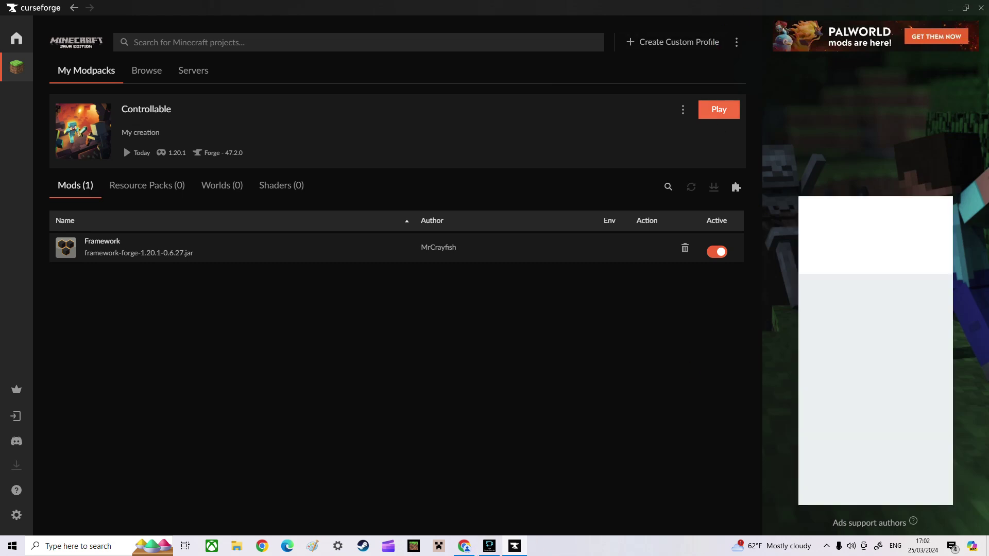
{"action": "left_click", "coordinate": [724, 111]}
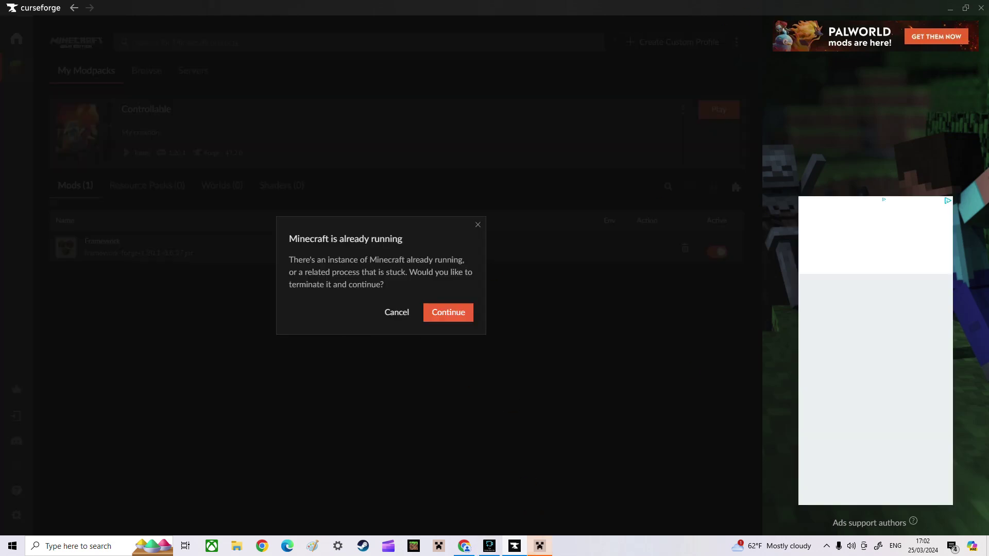
{"action": "left_click", "coordinate": [426, 316]}
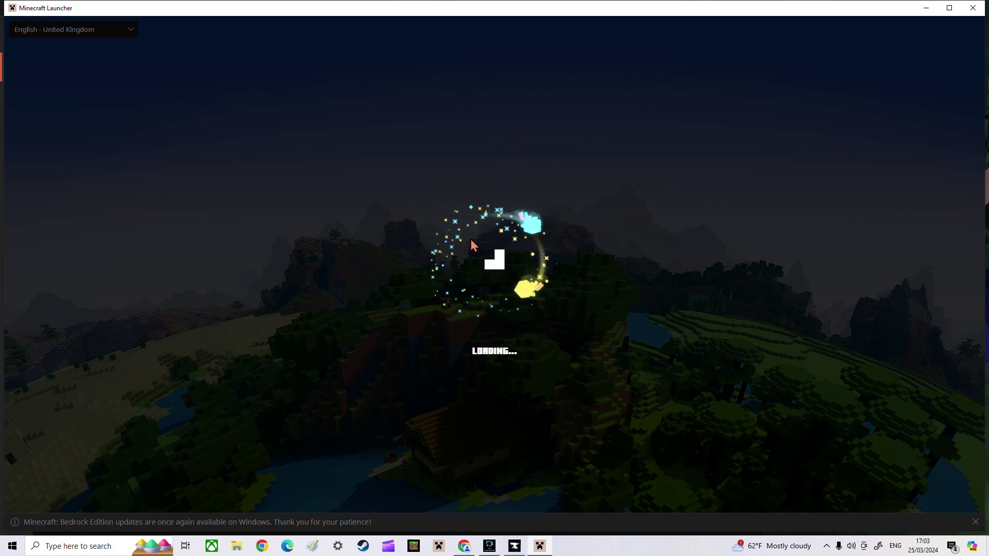
Step: Maximize the Minecraft Launcher and play the Controllable (forge-47.2.0) installation
{"action": "left_click", "coordinate": [950, 7]}
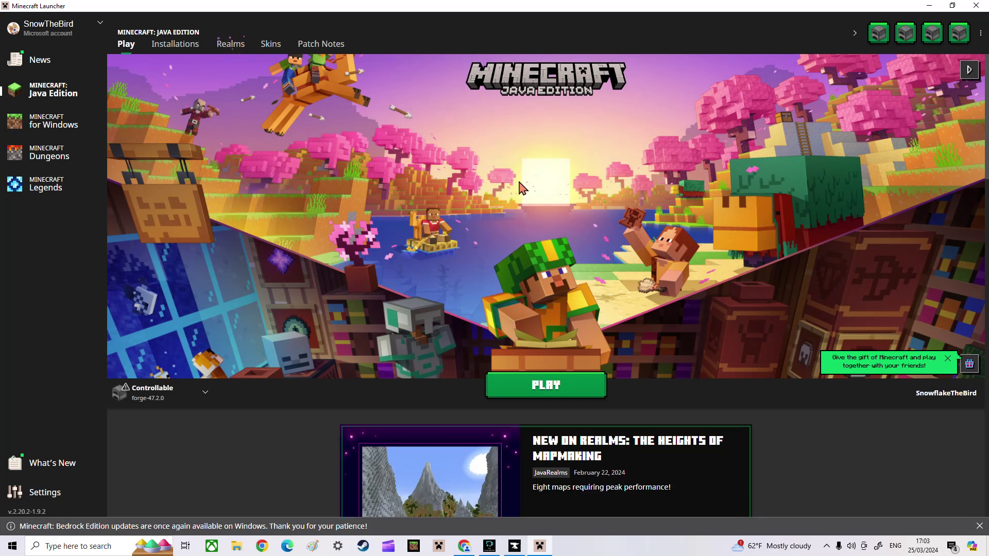
{"action": "left_click", "coordinate": [145, 391]}
{"action": "scroll", "coordinate": [157, 323], "scroll_direction": "down", "scroll_amount": 1}
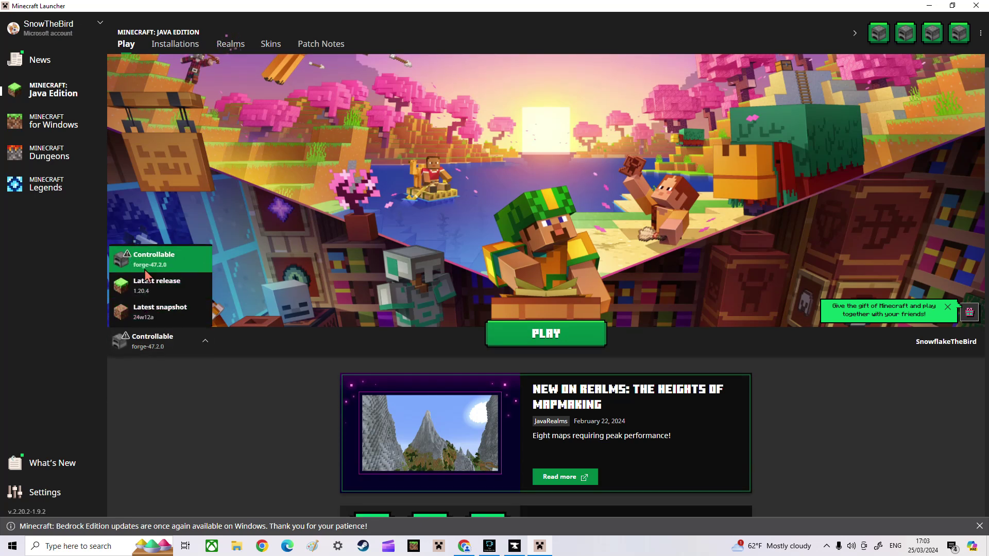
{"action": "scroll", "coordinate": [292, 285], "scroll_direction": "up", "scroll_amount": 1}
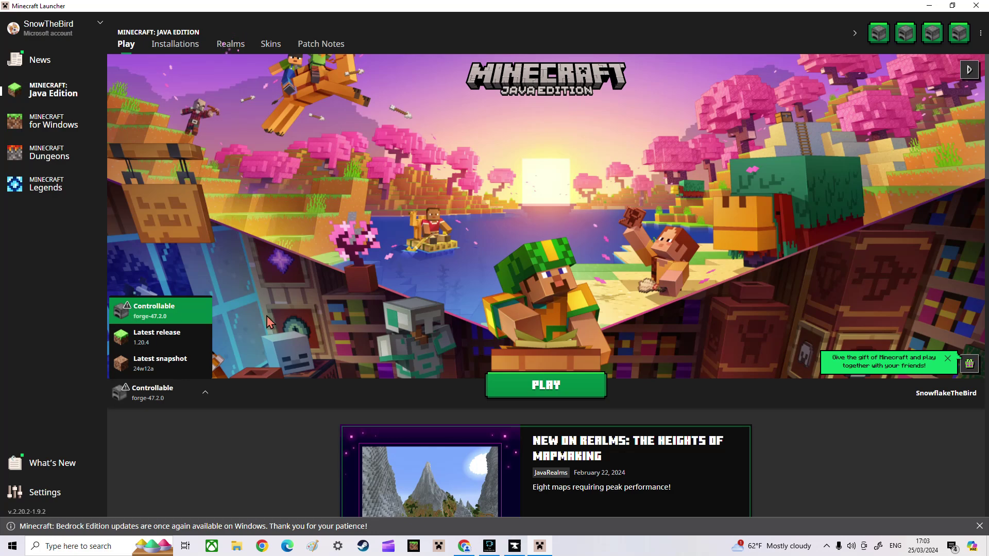
{"action": "left_click", "coordinate": [171, 317]}
{"action": "left_click", "coordinate": [534, 384]}
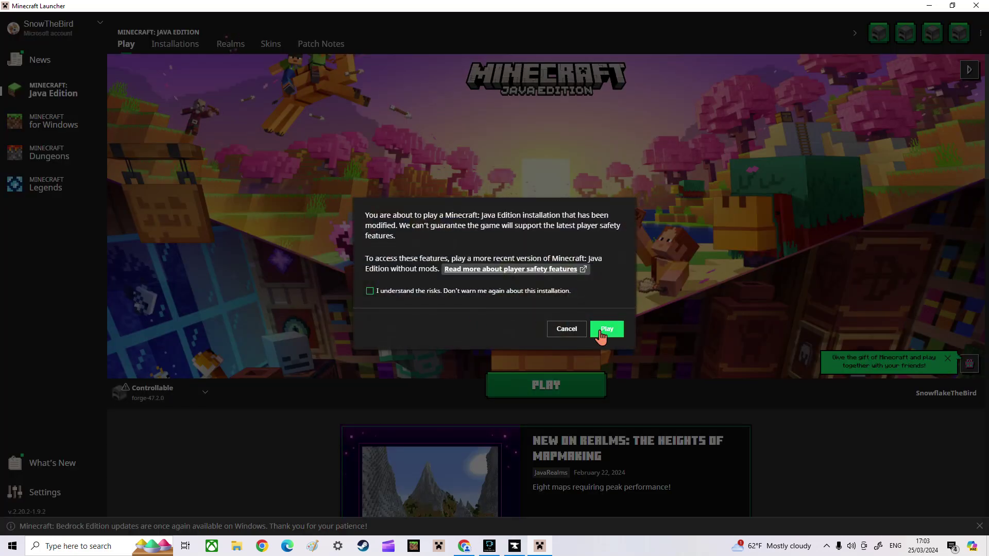
Step: Accept the modified-installation warning and let Minecraft Forge 1.20.1 load
{"action": "left_click", "coordinate": [600, 331]}
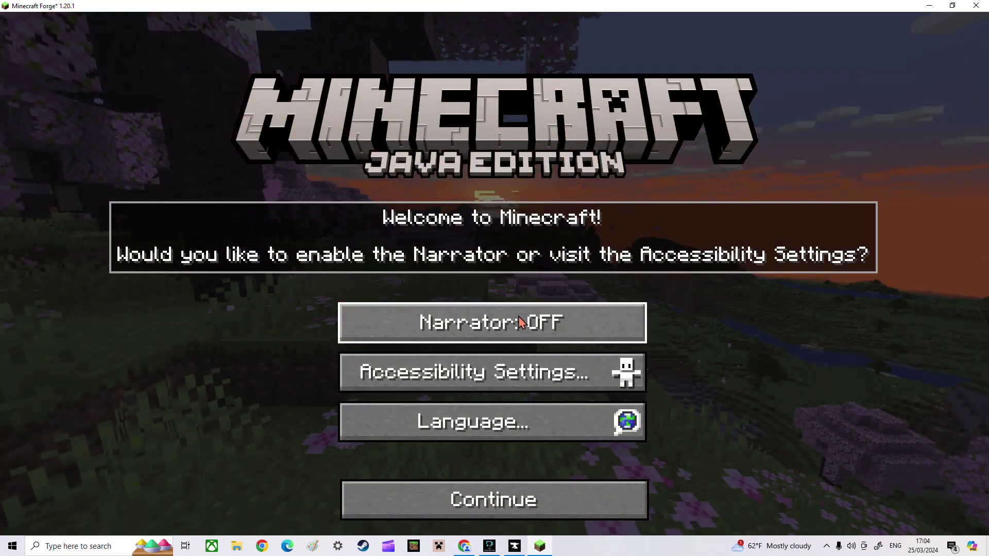
Step: Leave the Narrator set to OFF and continue past the welcome screen
{"action": "left_click", "coordinate": [523, 324]}
{"action": "left_click", "coordinate": [526, 333]}
{"action": "left_click", "coordinate": [527, 332]}
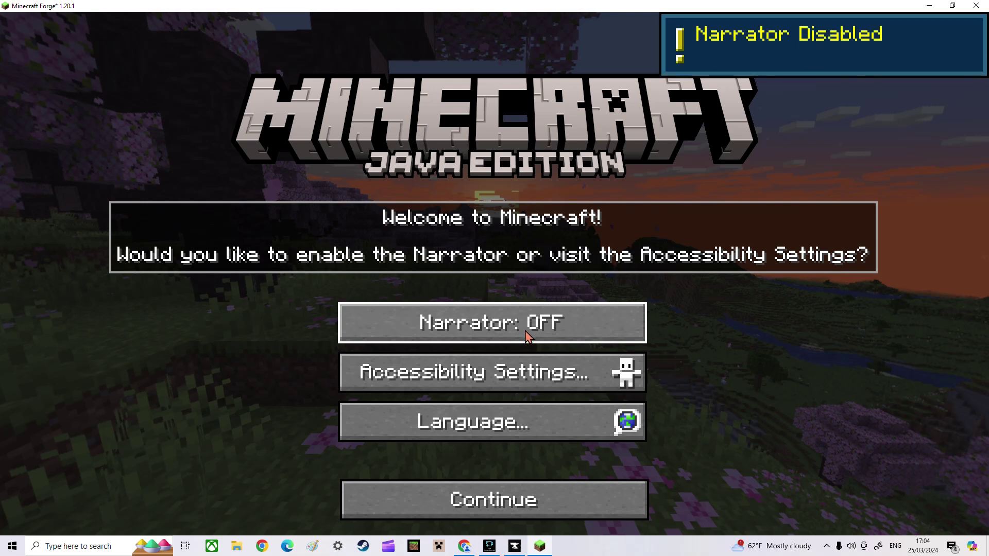
{"action": "left_click", "coordinate": [547, 497]}
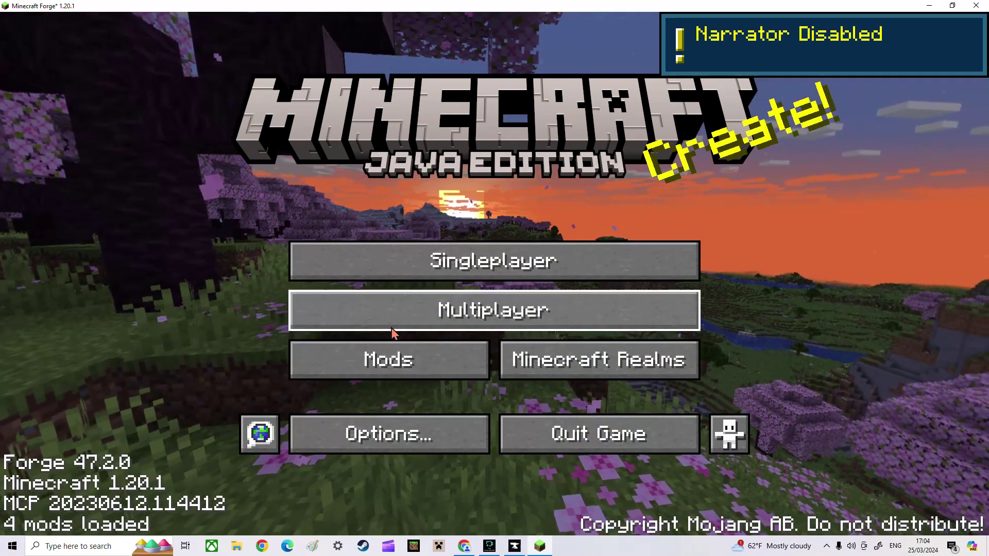
Step: Check the loaded mods list for Controllable, Forge, Framework and Minecraft
{"action": "left_click", "coordinate": [382, 364]}
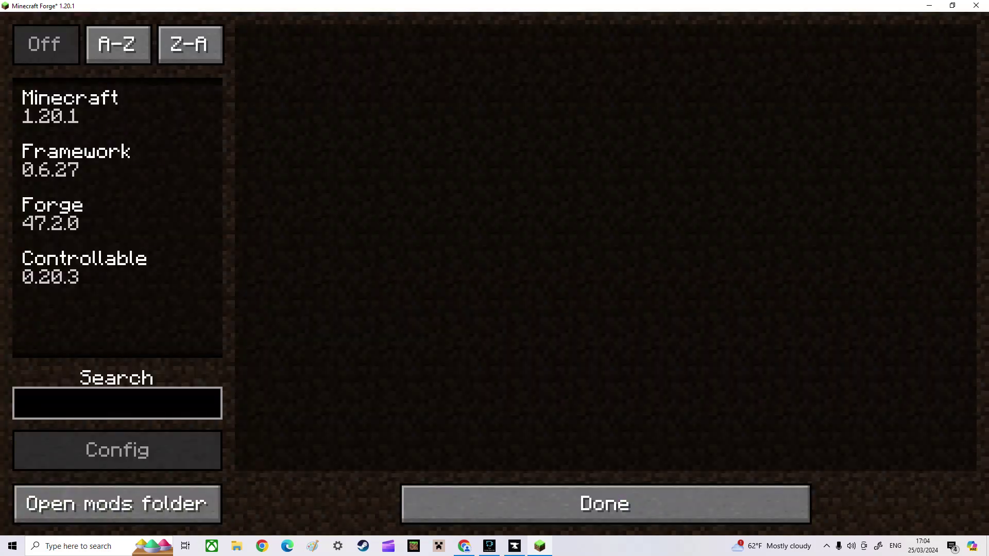
{"action": "left_click", "coordinate": [103, 265]}
{"action": "left_click", "coordinate": [135, 215]}
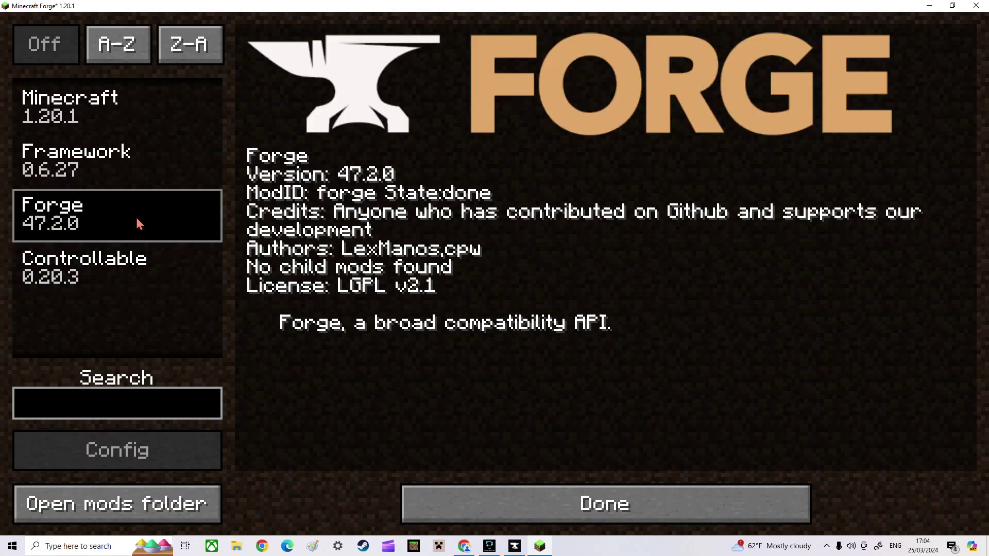
{"action": "left_click", "coordinate": [132, 184]}
{"action": "left_click", "coordinate": [138, 125]}
{"action": "left_click", "coordinate": [144, 178]}
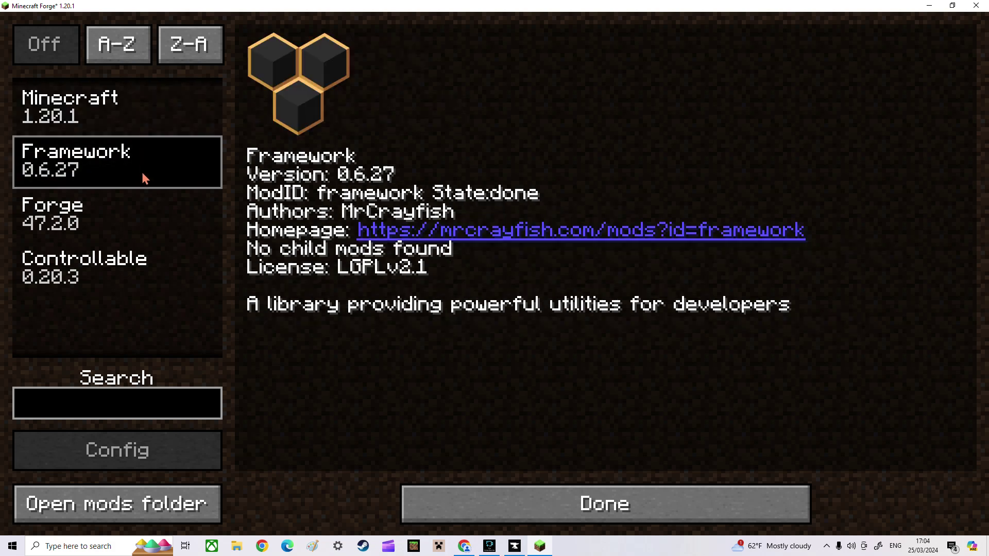
Step: Return to the main menu and bring up the Multiplayer third-party online play caution
{"action": "left_click", "coordinate": [592, 492]}
{"action": "left_click", "coordinate": [477, 310]}
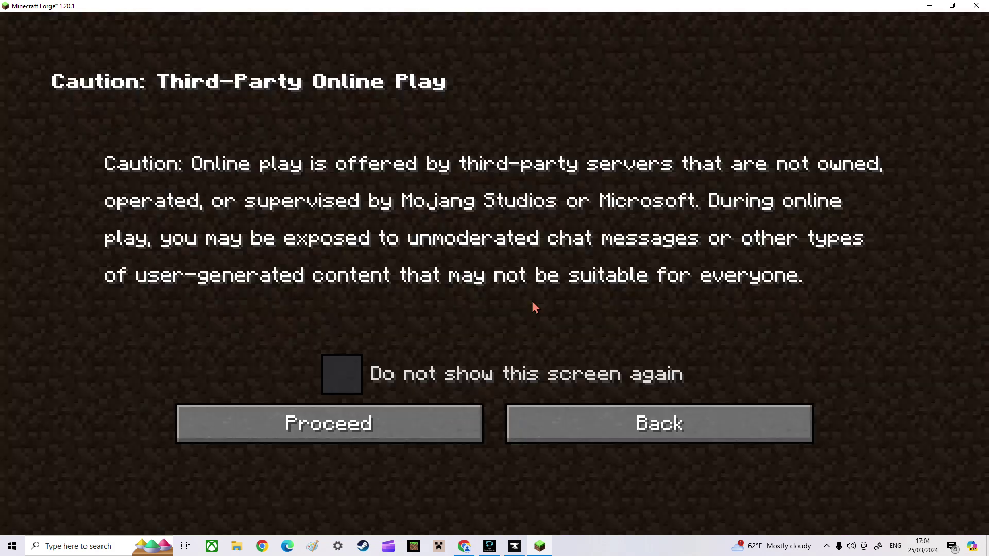
{"action": "left_click", "coordinate": [402, 417]}
Step: Direct-connect to the hypixel.net server and join its lobby
{"action": "left_click", "coordinate": [459, 458]}
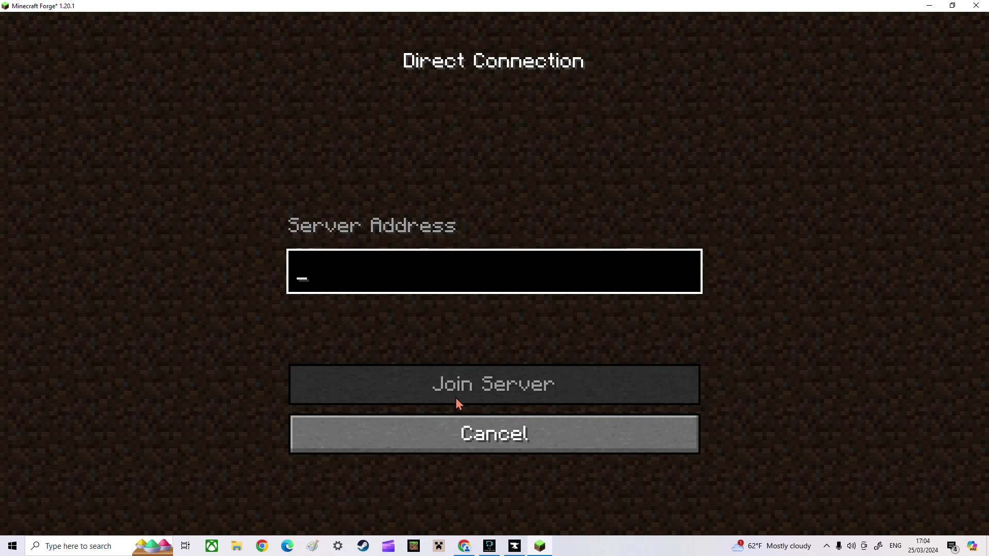
{"action": "type", "text": "hy"}
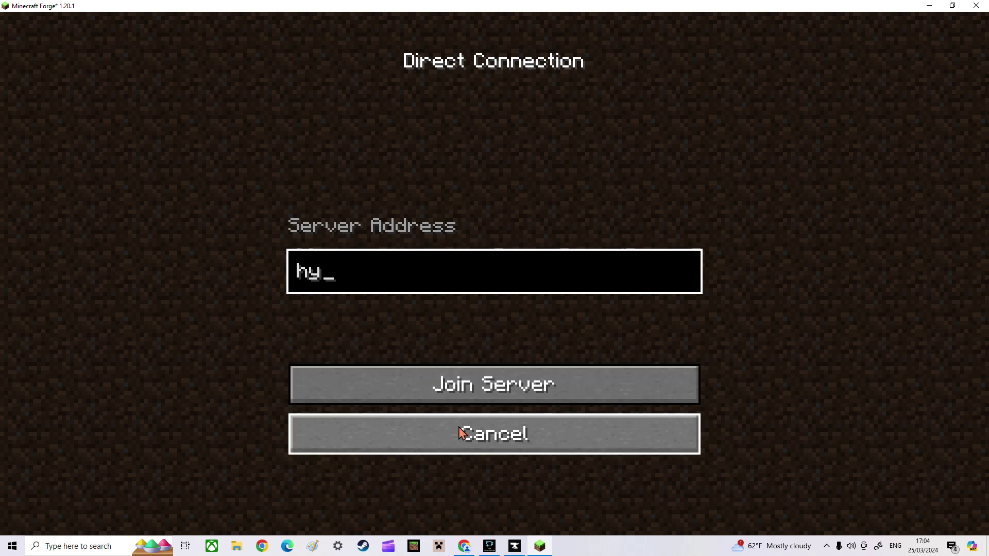
{"action": "type", "text": "pixel.net"}
{"action": "key", "text": "Return"}
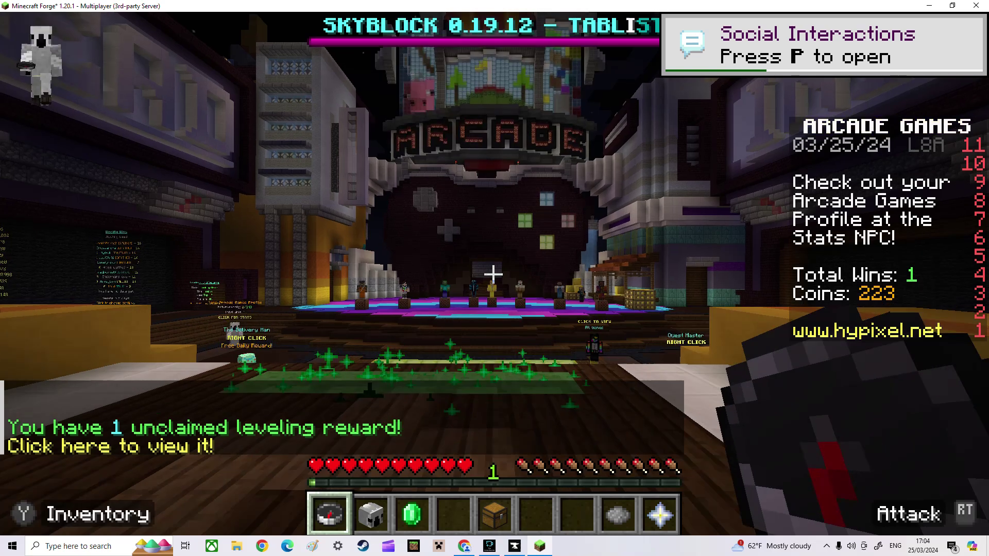
Step: Walk the player across the Arcade lobby to the game NPC row in third-person view
{"action": "key", "text": "4"}
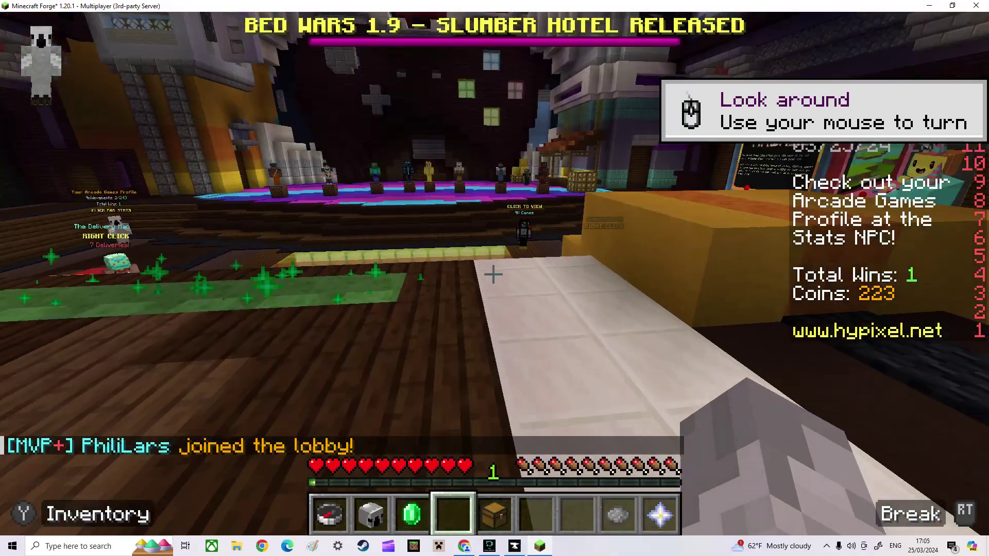
{"action": "key", "text": "w"}
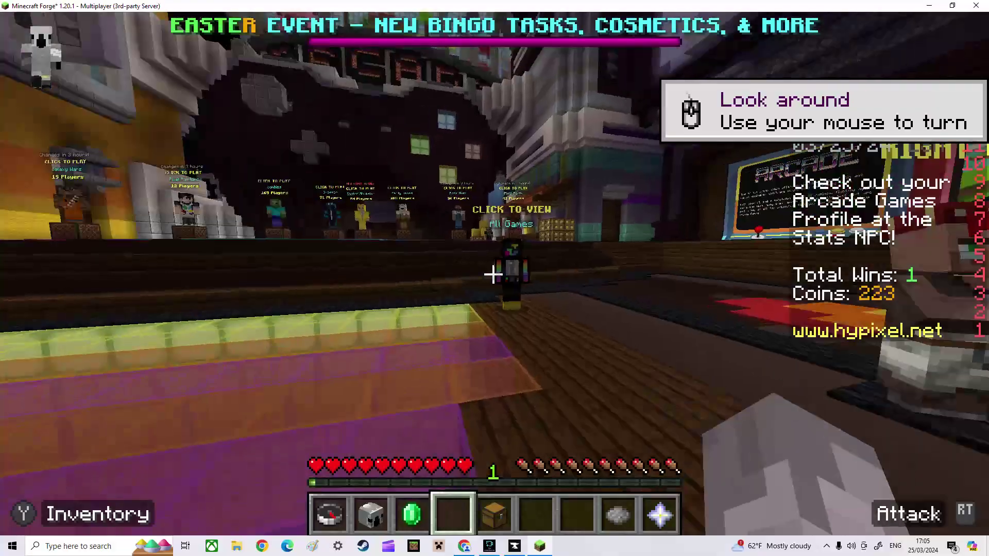
{"action": "key", "text": "w"}
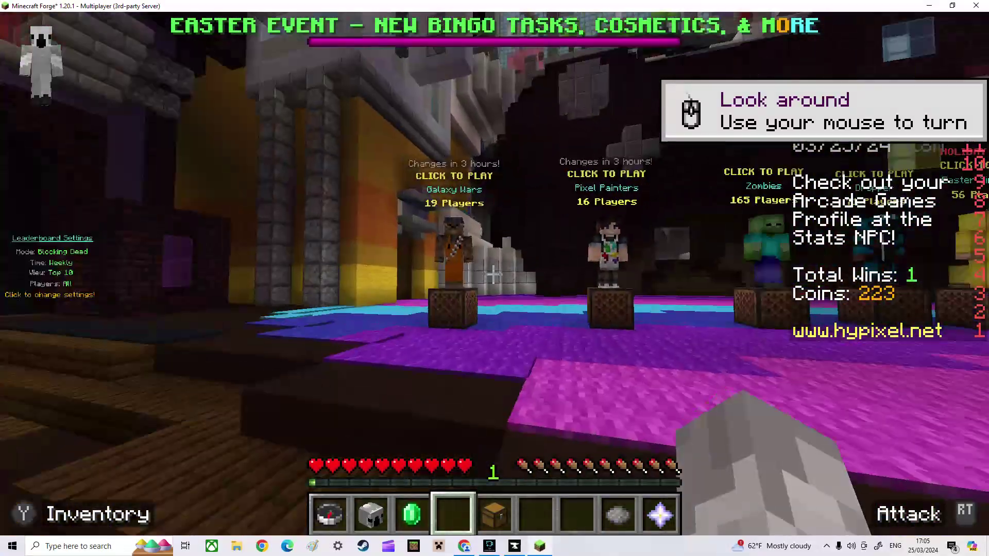
{"action": "key", "text": "w"}
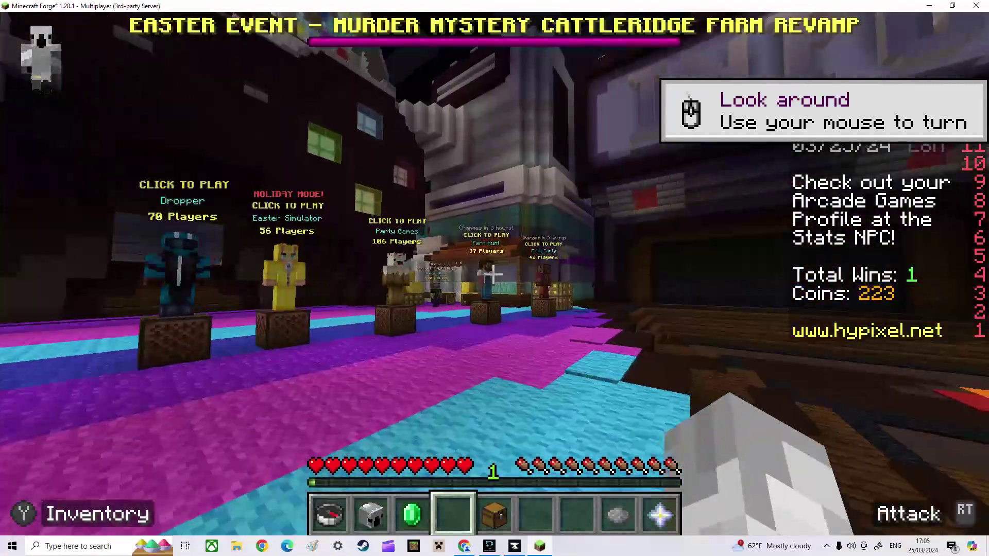
{"action": "key", "text": "w"}
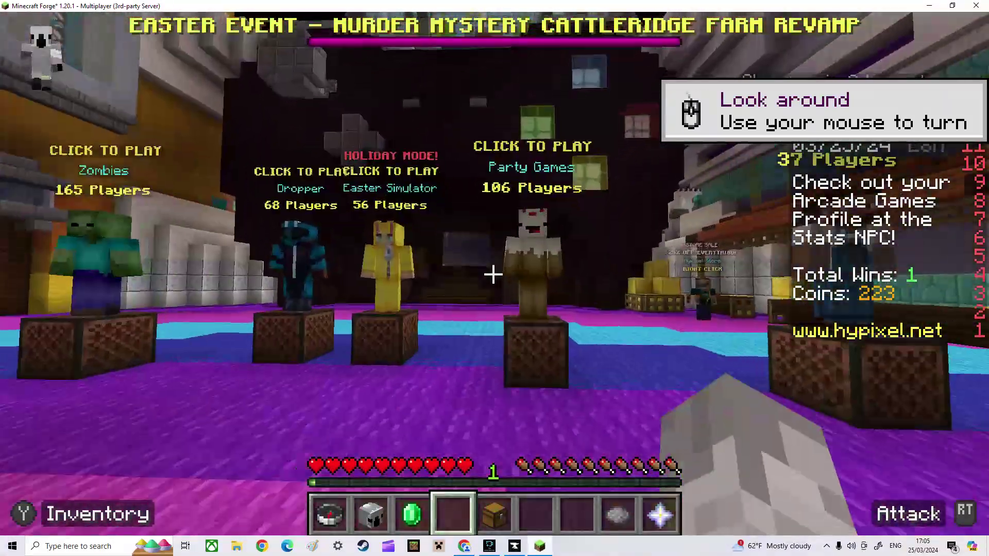
{"action": "key", "text": "s"}
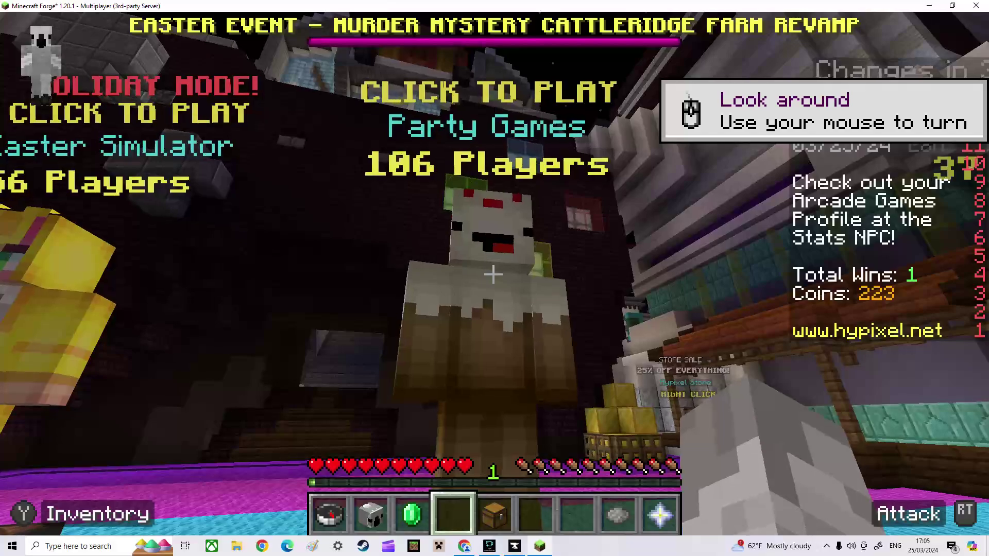
{"action": "key", "text": "w"}
{"action": "key", "text": "F5"}
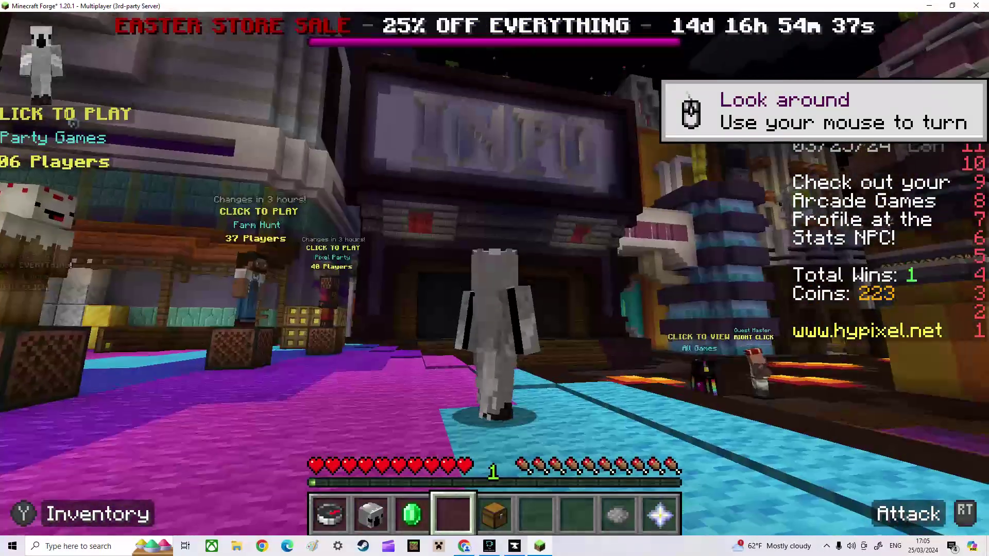
{"action": "key", "text": "F5"}
{"action": "key", "text": "s"}
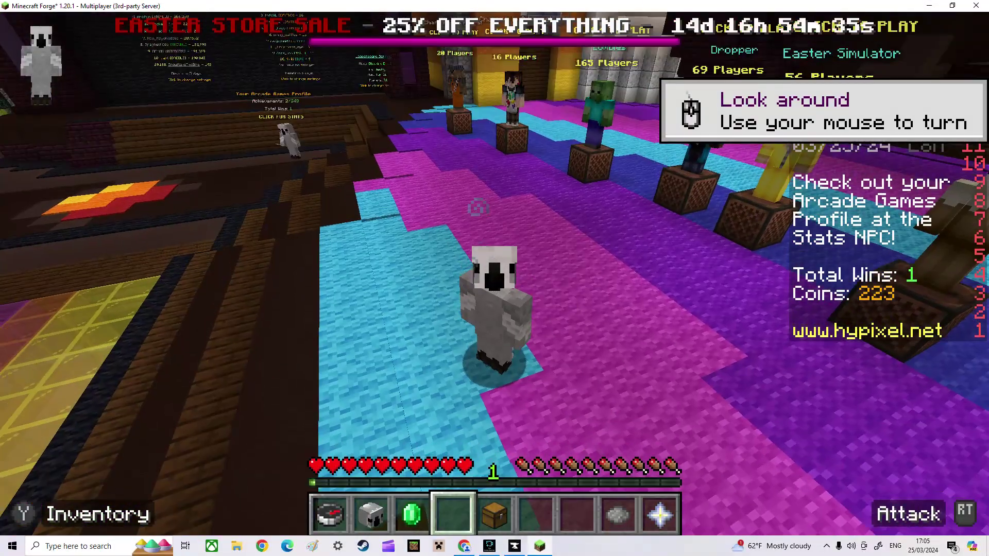